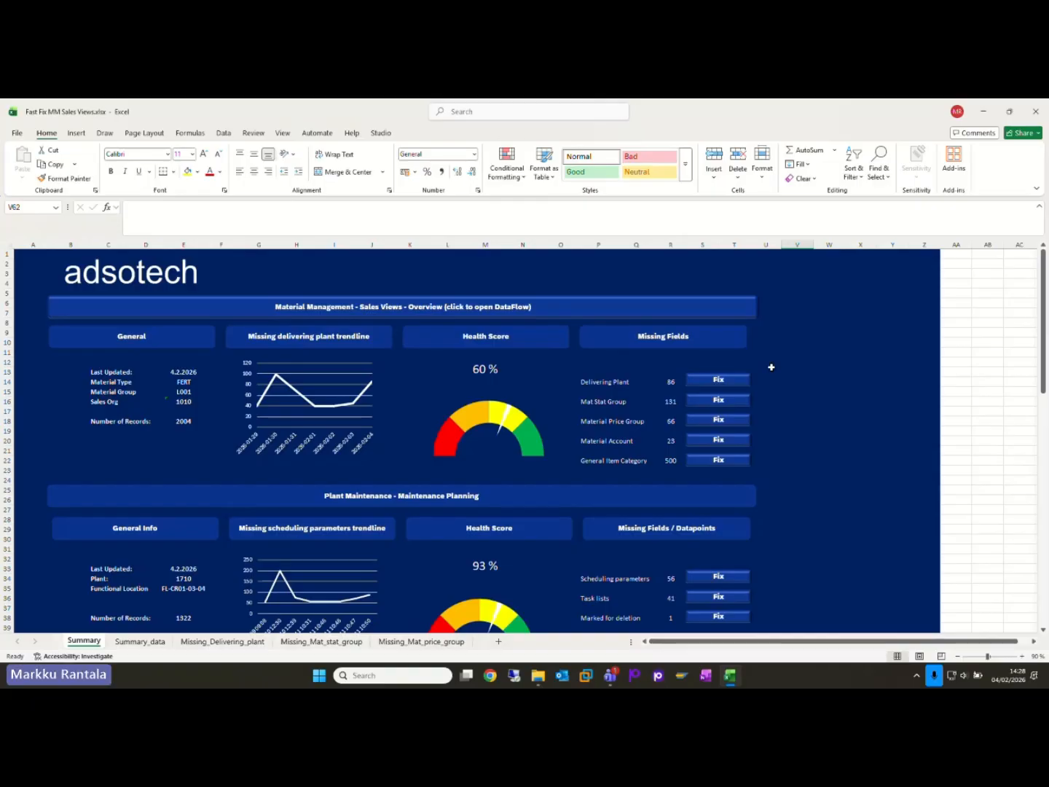
# Step: From the Excel summary dashboard, open the list of materials missing a delivering plant and display the Studio add-in commands
pyautogui.click(718, 388)
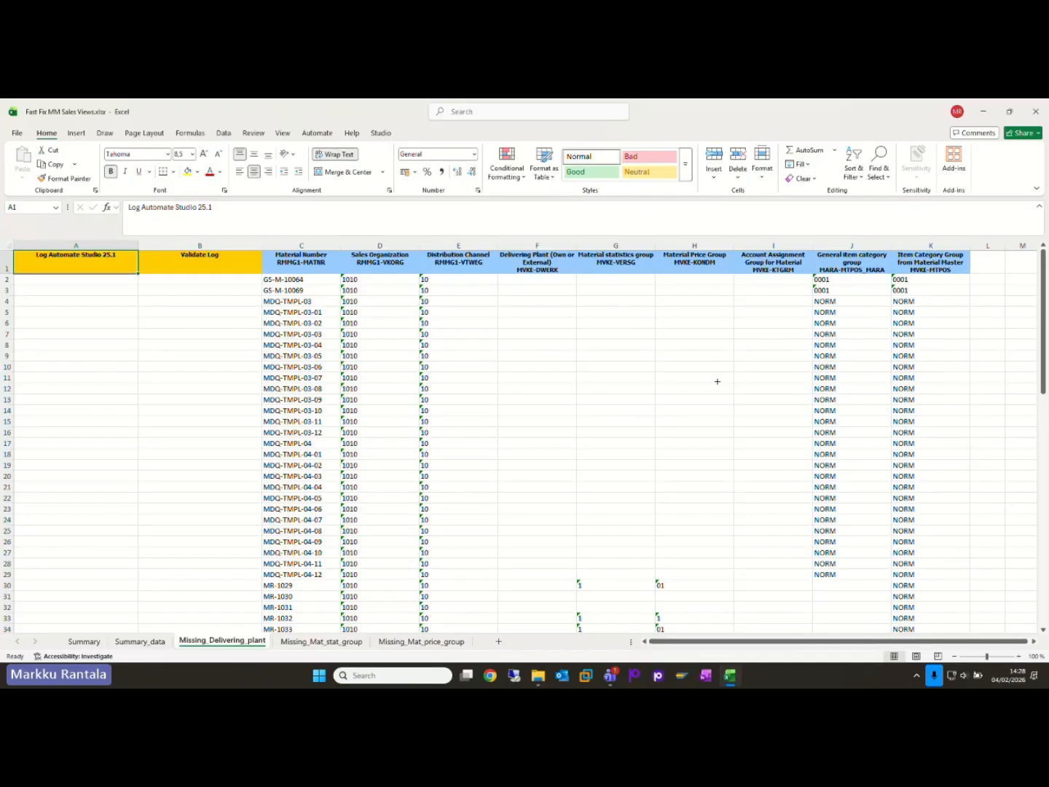
pyautogui.click(380, 135)
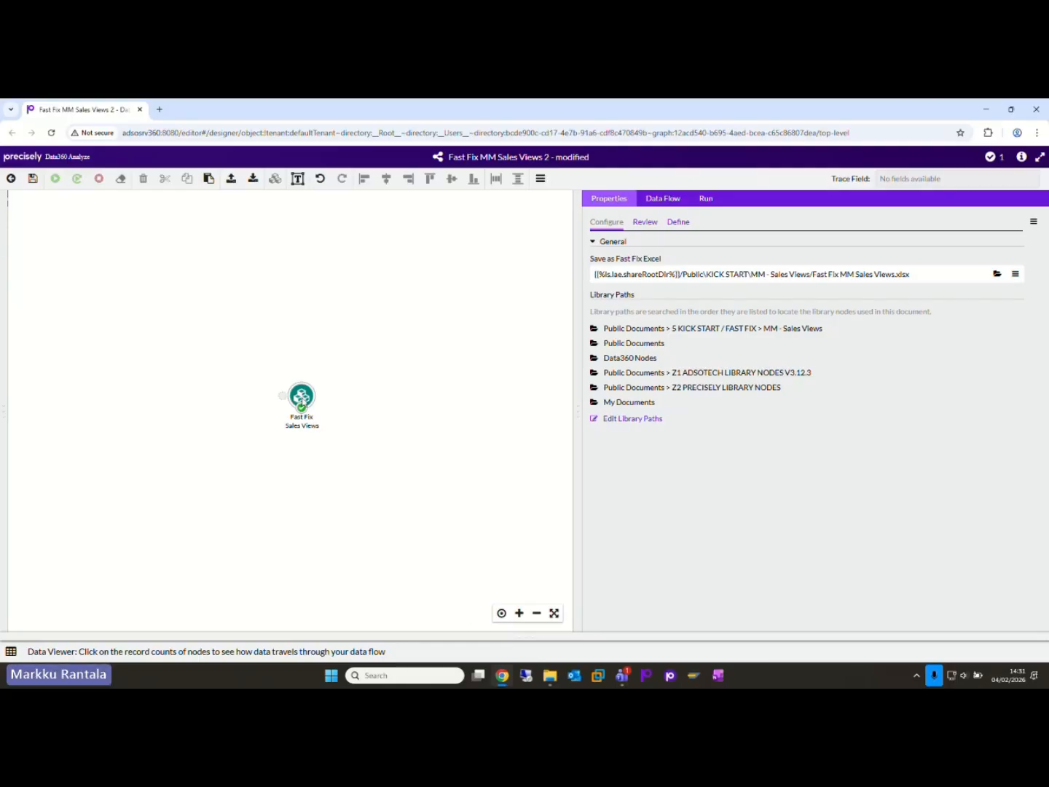
# Step: In Data360 Analyze, open the Fast Fix Sales Views composite node and widen the canvas to view its whole data flow
pyautogui.doubleClick(303, 400)
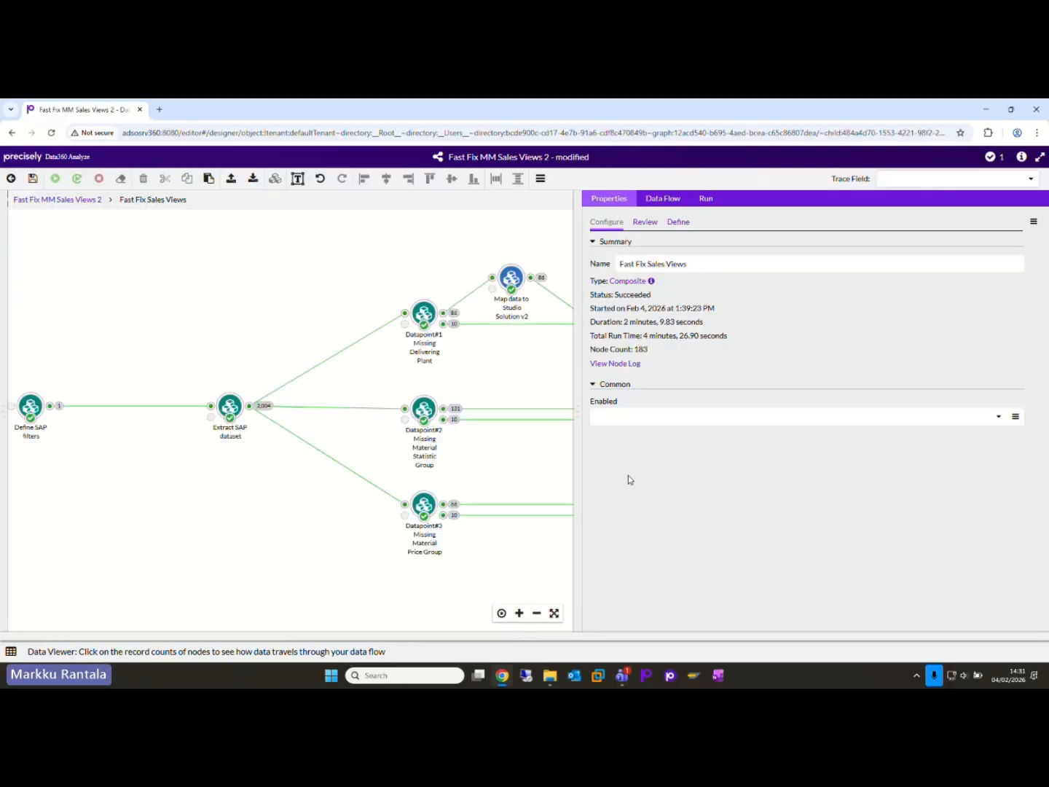
pyautogui.moveTo(575, 410); pyautogui.dragTo(713, 417)
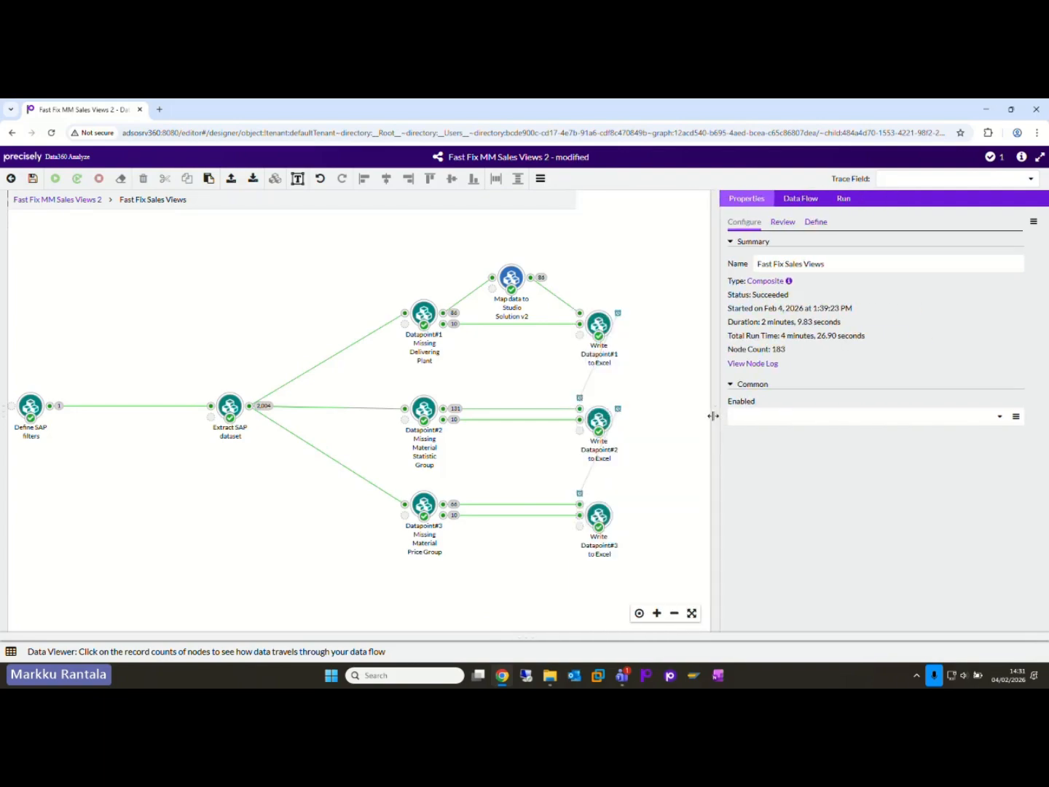
pyautogui.moveTo(370, 602); pyautogui.dragTo(401, 600)
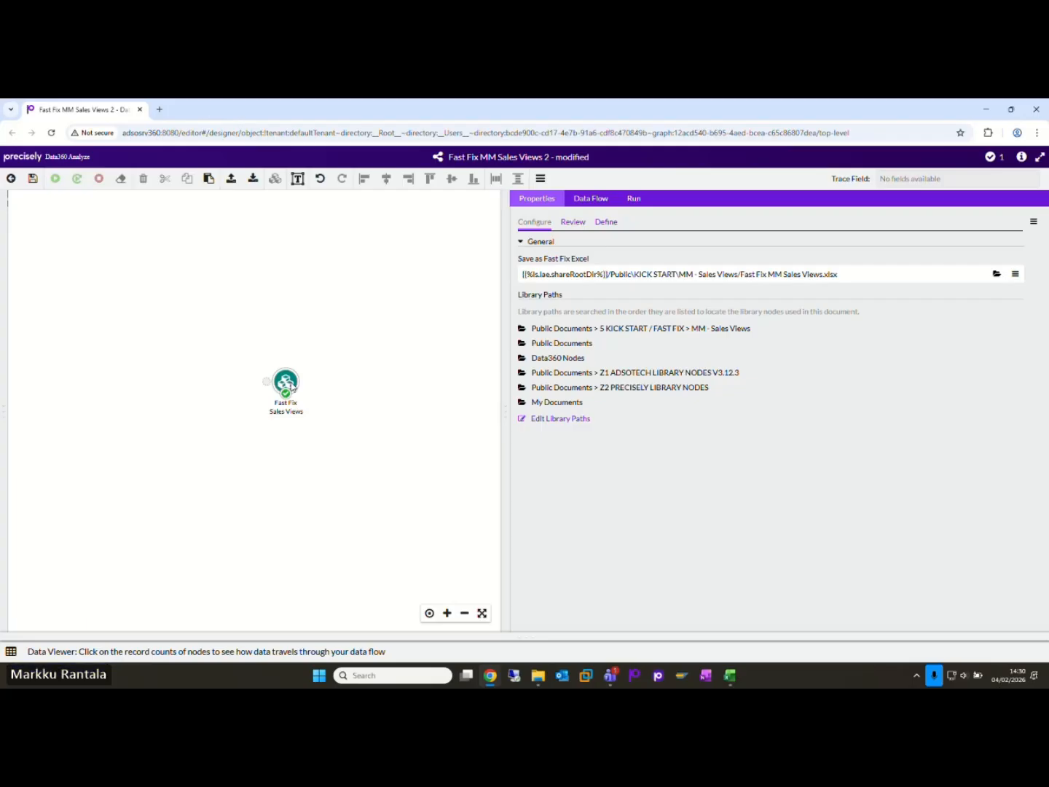
pyautogui.rightClick(286, 383)
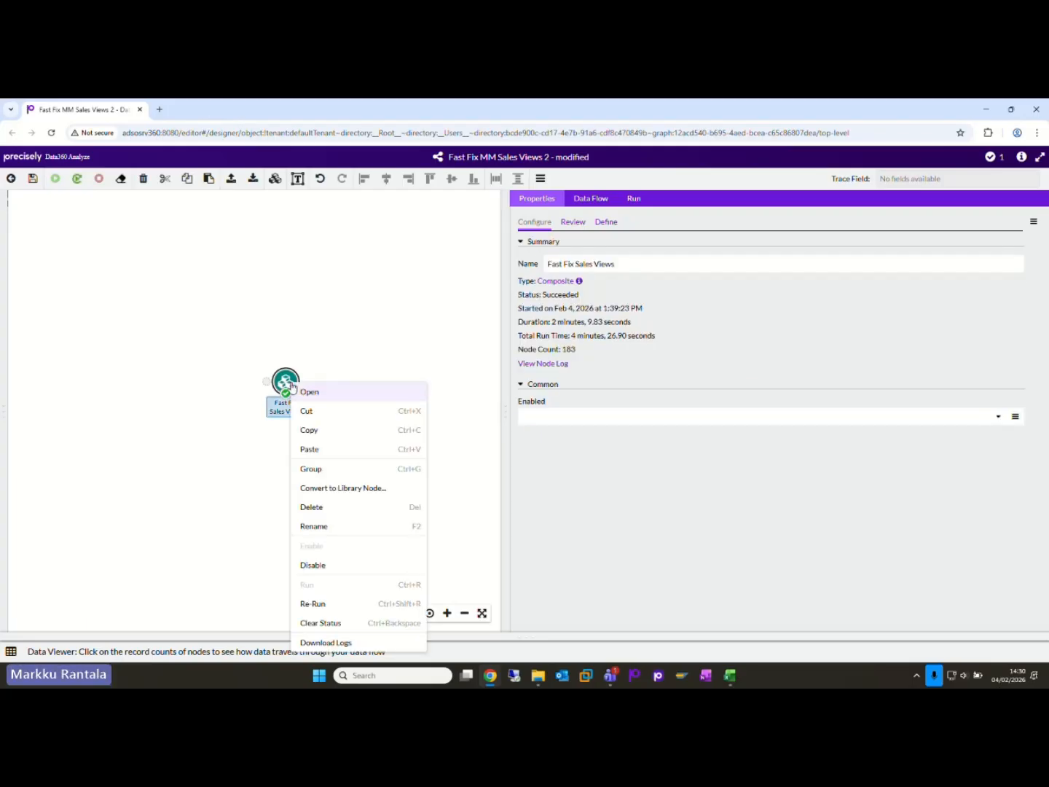
pyautogui.click(225, 561)
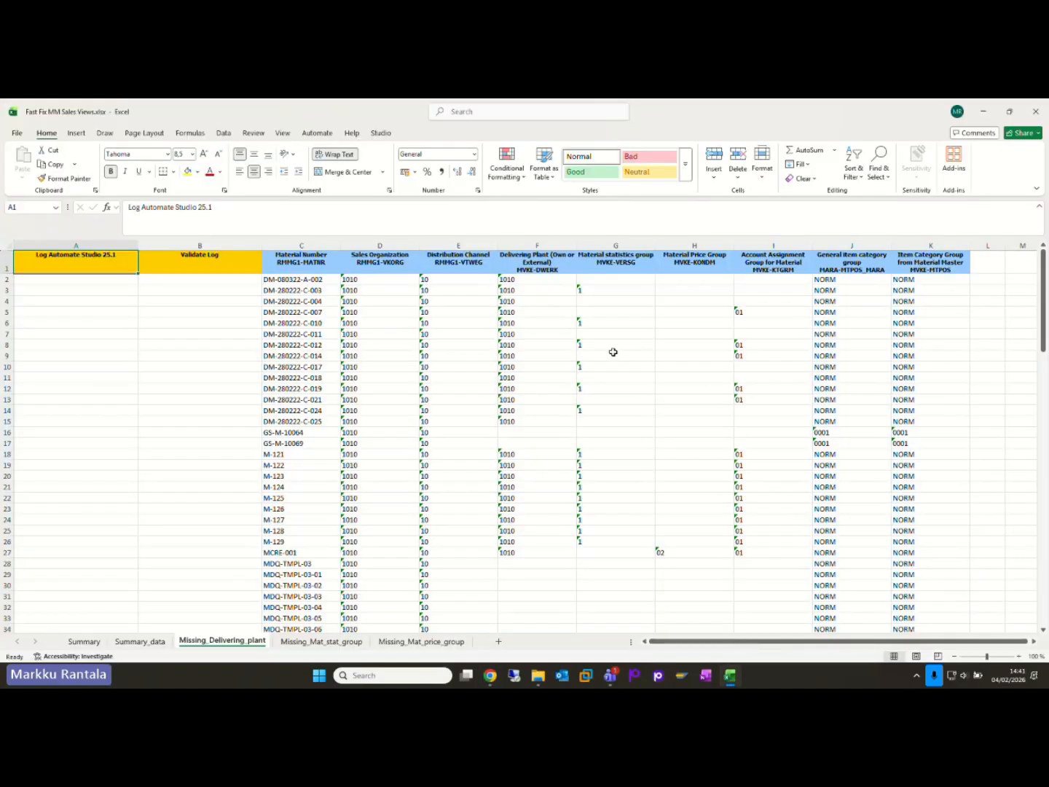
# Step: In the Missing_Delivering_plant worksheet in Excel, select the Material Price Group cell of material DM-080322-A-002
pyautogui.click(696, 290)
pyautogui.click(698, 279)
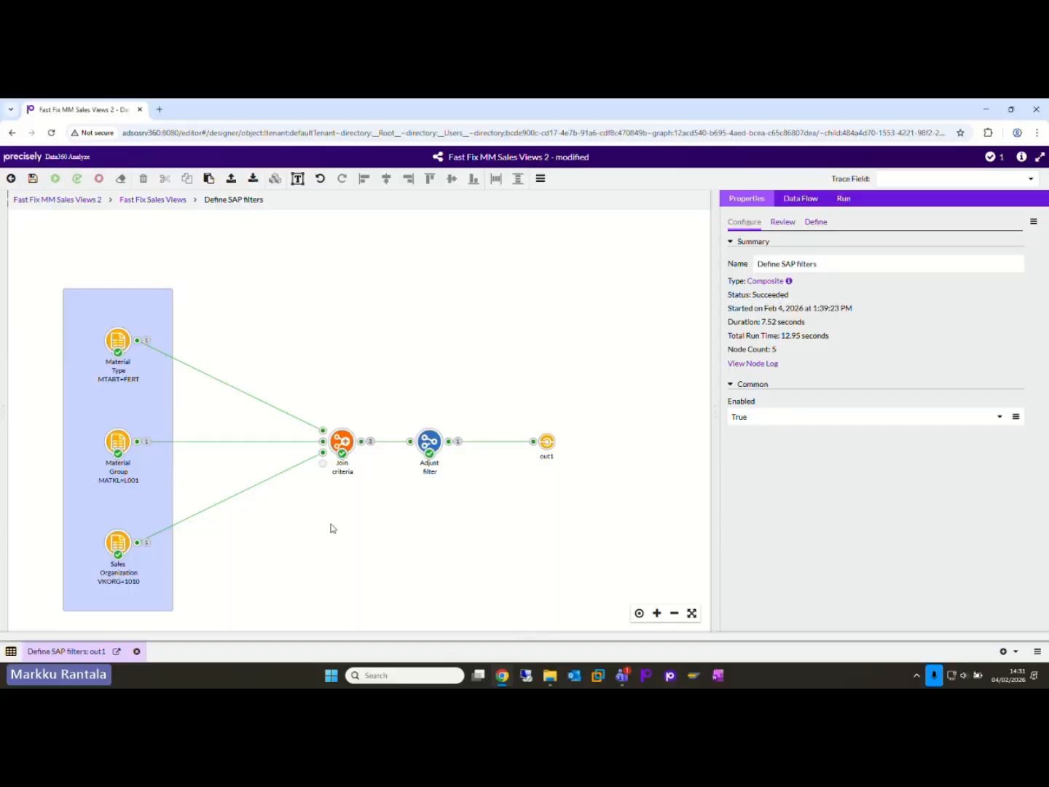
# Step: In Data360 Analyze, try changing the Material Group filter node's static value to L002 and restore it to L001
pyautogui.moveTo(331, 528); pyautogui.dragTo(543, 488)
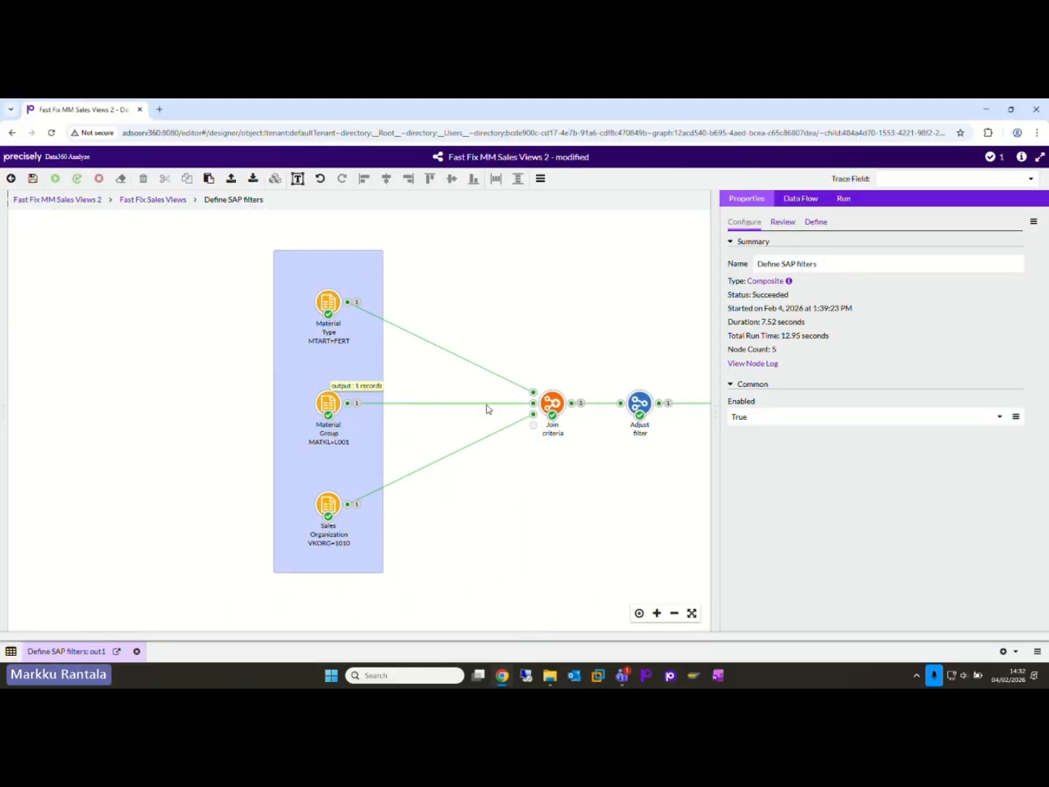
pyautogui.click(341, 403)
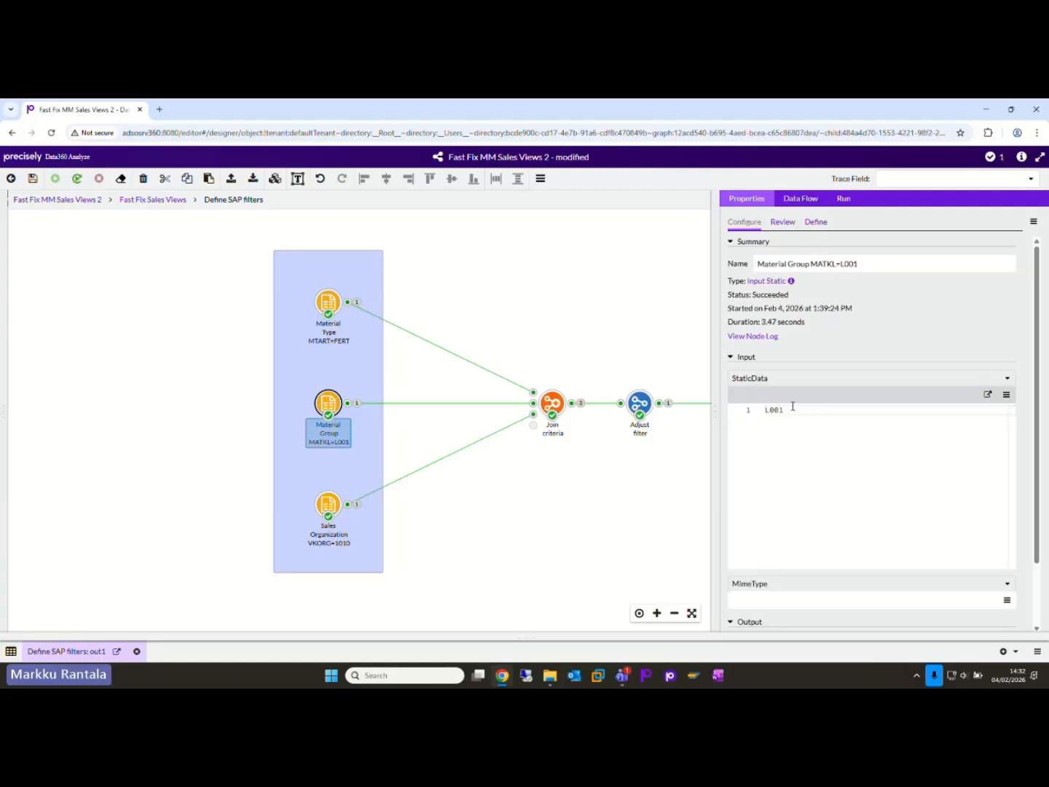
pyautogui.doubleClick(793, 410)
pyautogui.press('BackSpace')
pyautogui.write('"')
pyautogui.press('BackSpace')
pyautogui.write('2')
pyautogui.press('BackSpace')
pyautogui.write('1')
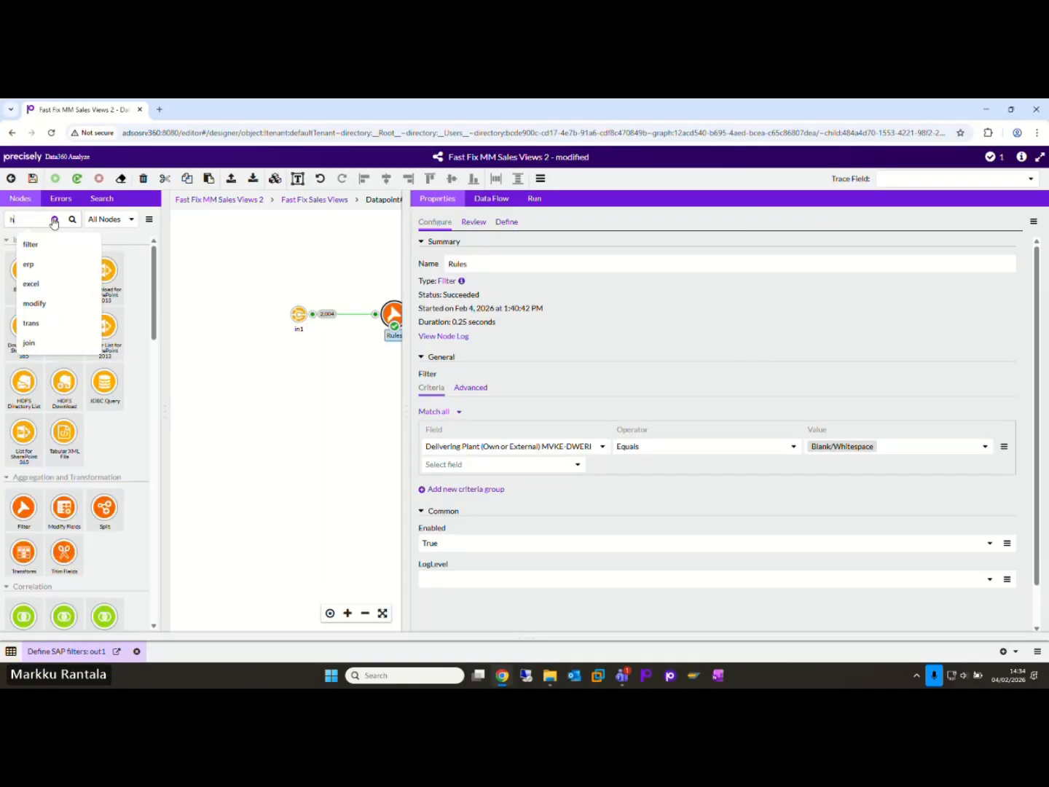
# Step: Find the Histogram node, place it below the Rules node, connect it to the in1 output and collapse the node library
pyautogui.press('Return')
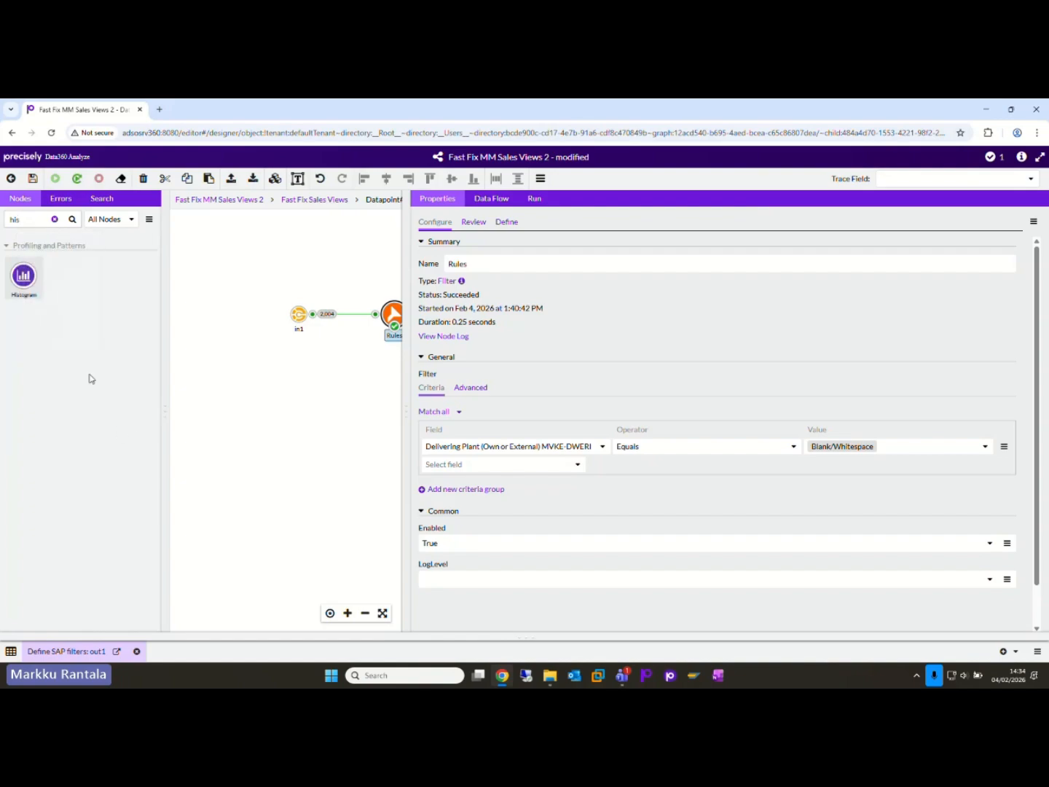
pyautogui.moveTo(22, 275); pyautogui.dragTo(474, 405)
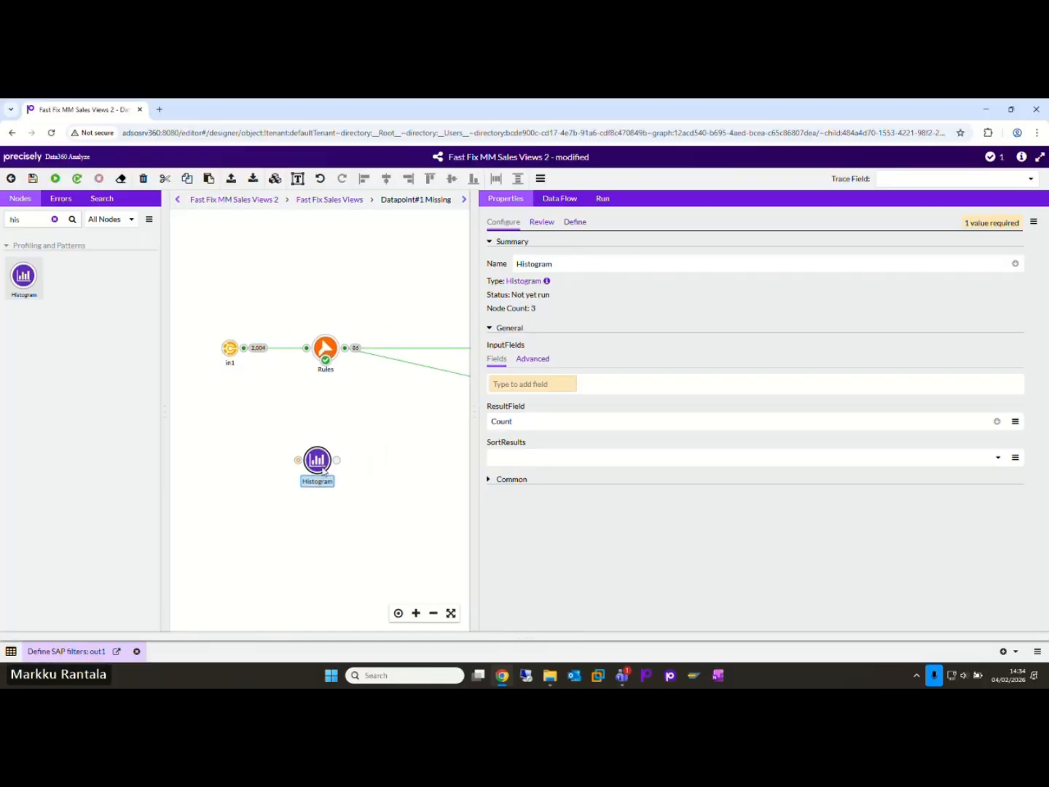
pyautogui.moveTo(323, 463); pyautogui.dragTo(331, 464)
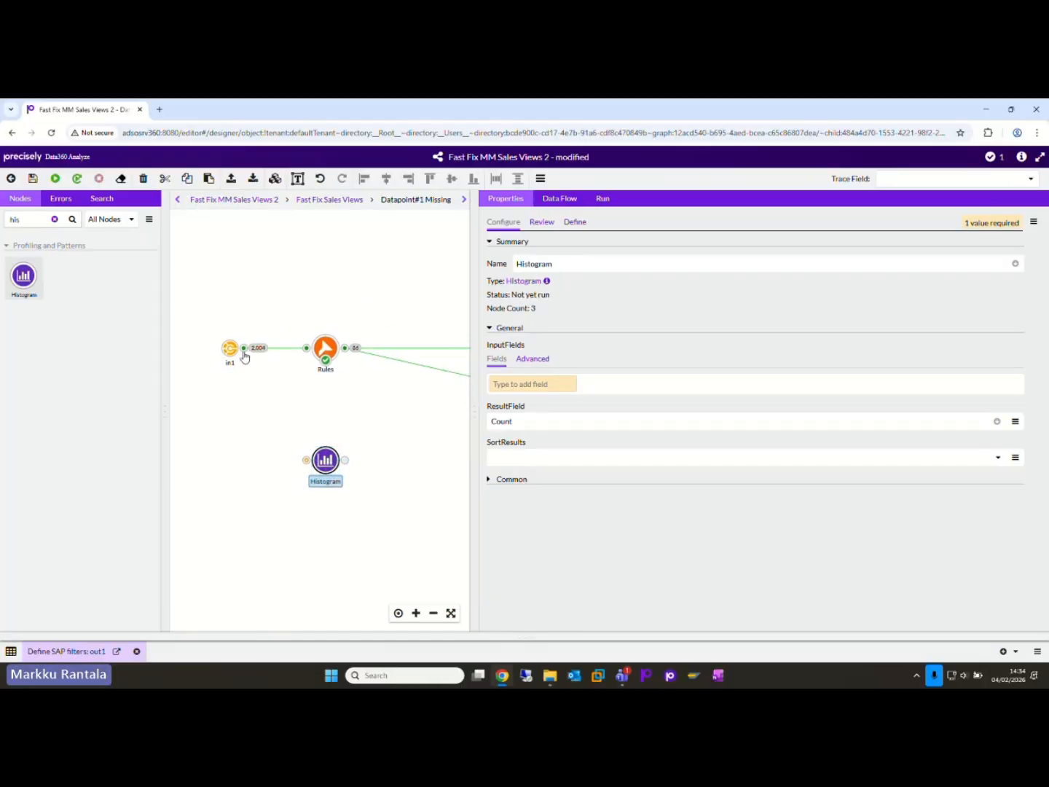
pyautogui.moveTo(246, 349); pyautogui.dragTo(307, 461)
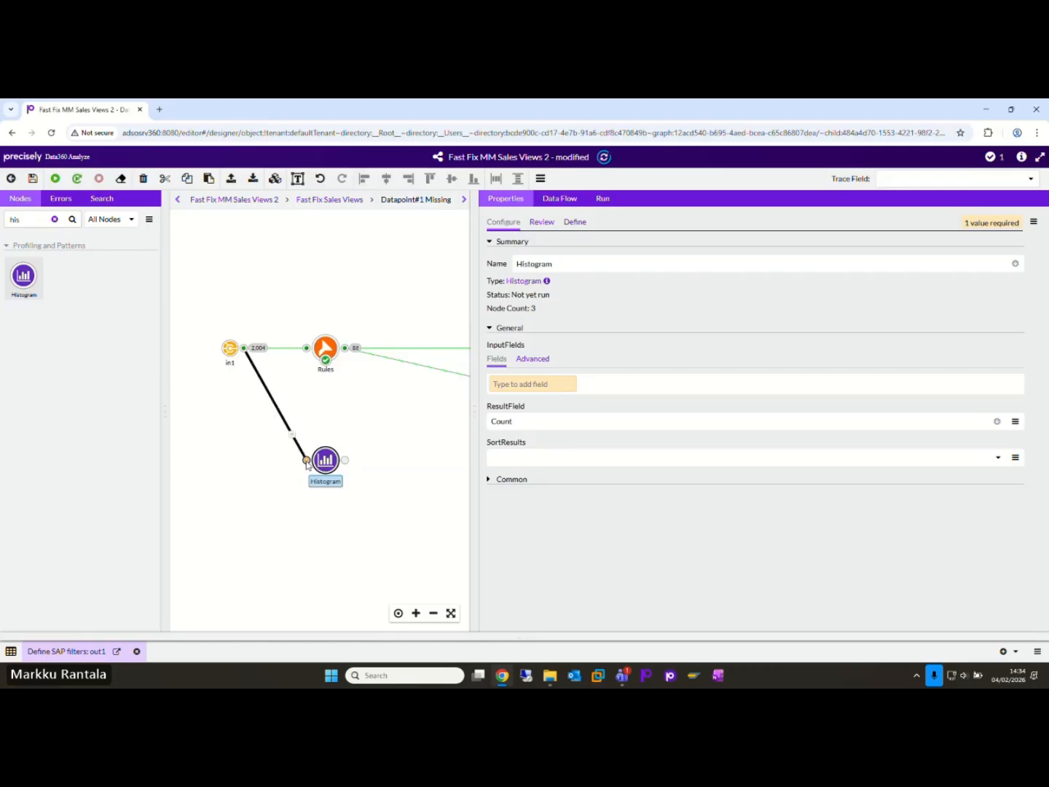
pyautogui.click(166, 420)
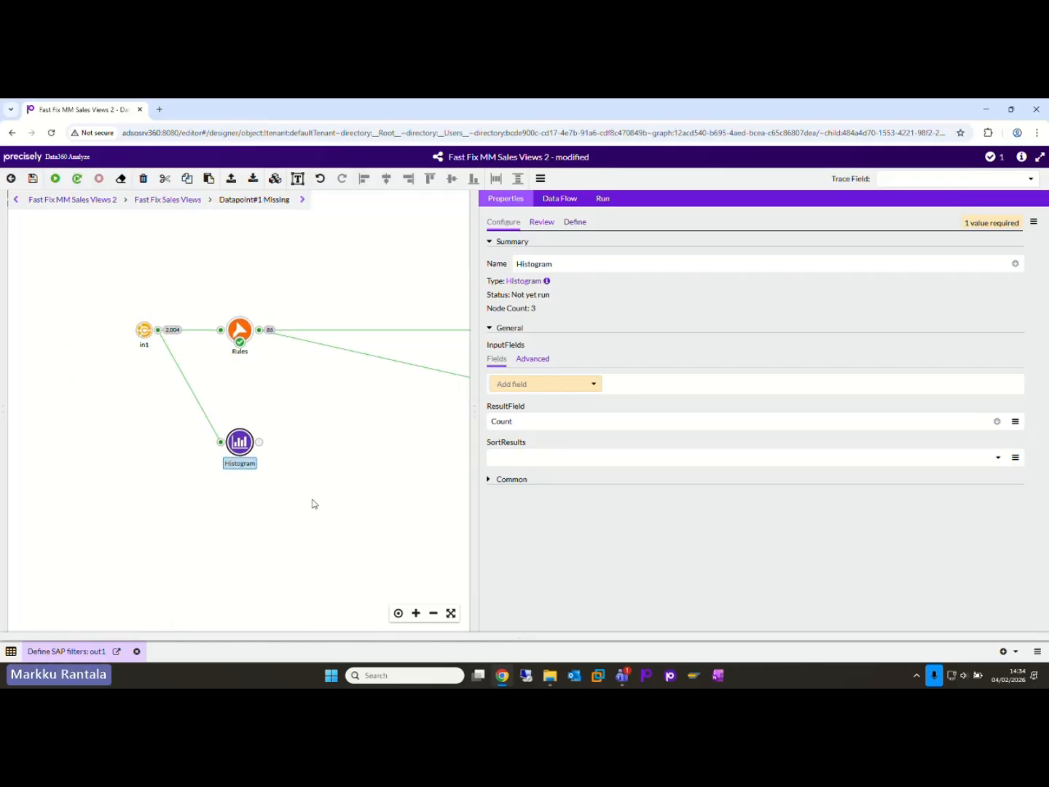
# Step: Set the Histogram node's input field to Delivering Plant (Own or External) MVKE-DWERK and run the node
pyautogui.click(551, 384)
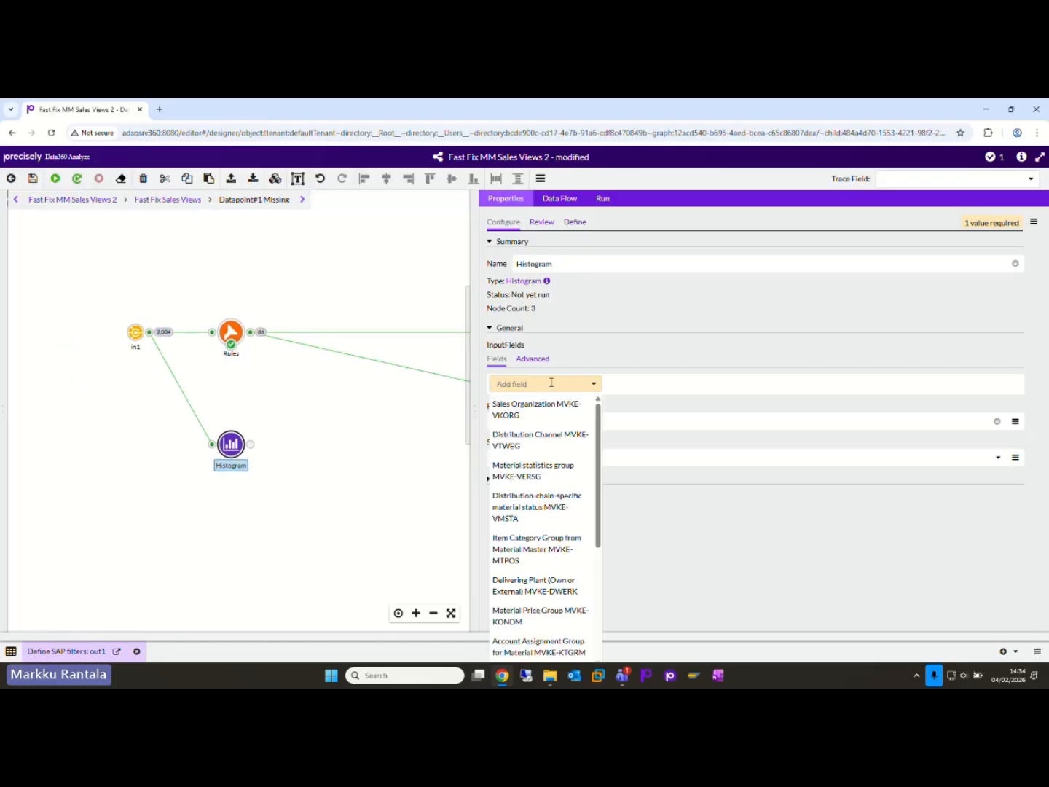
pyautogui.write('deli')
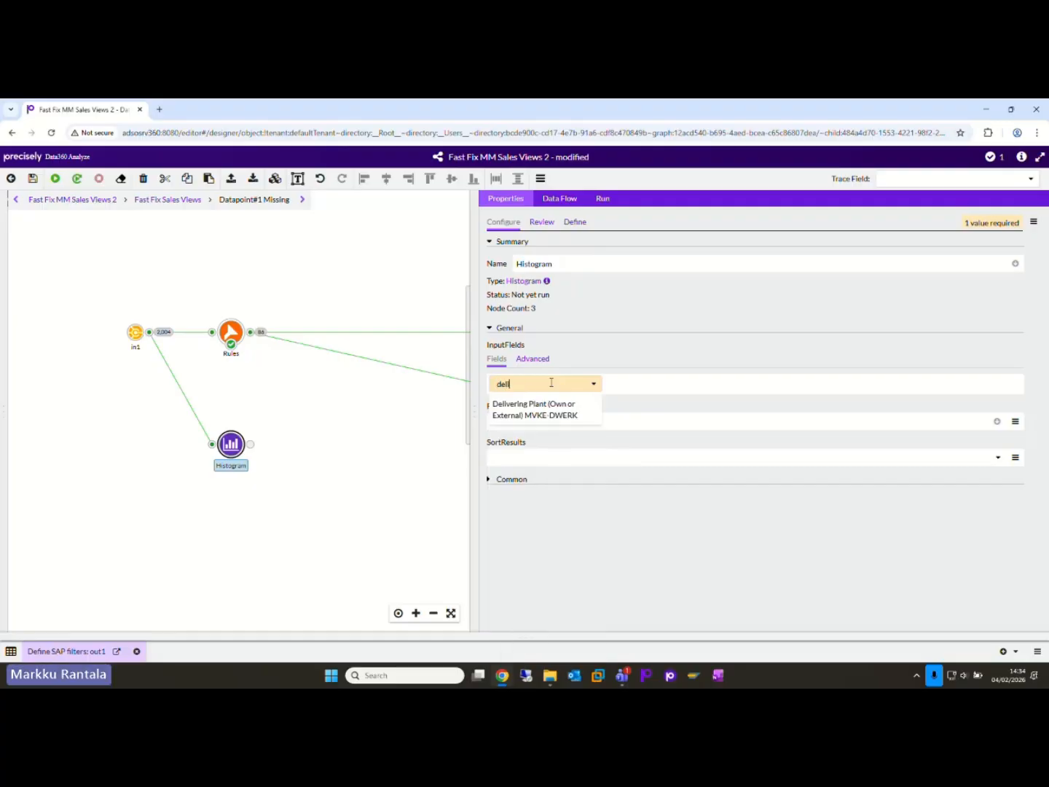
pyautogui.click(536, 412)
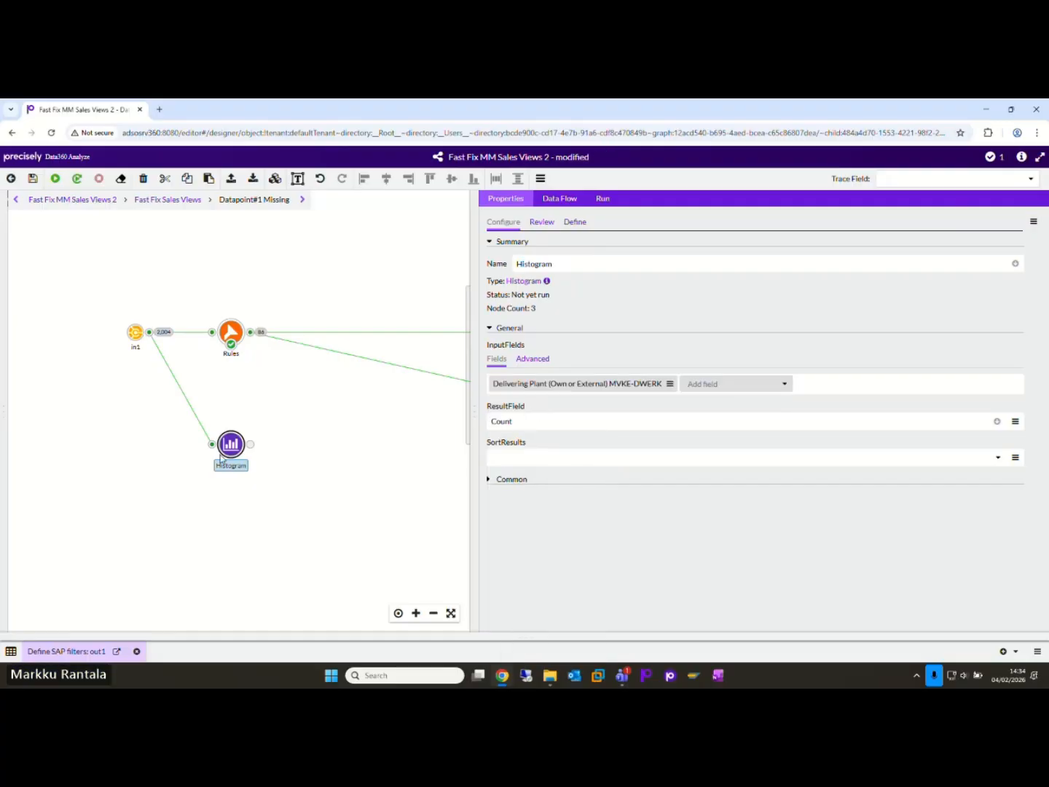
pyautogui.rightClick(233, 453)
pyautogui.click(246, 417)
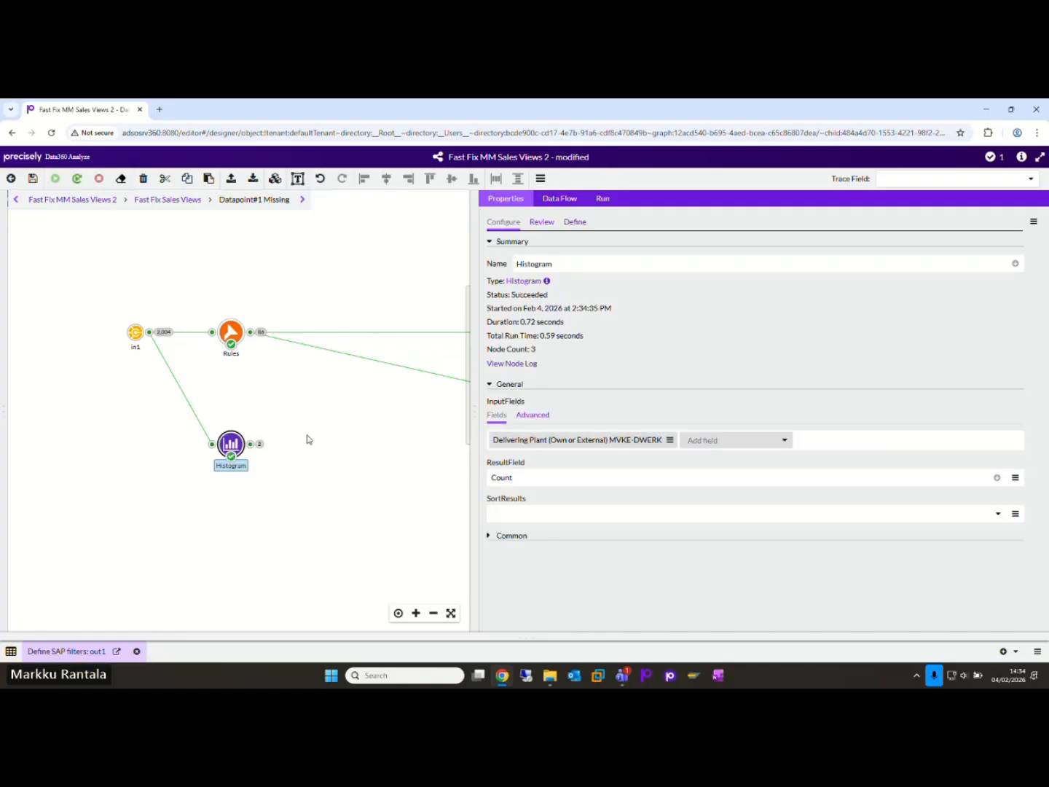
# Step: Open the Histogram output and examine the counts for each combination of delivering plant, material price group and general item category, widening truncated columns
pyautogui.click(255, 442)
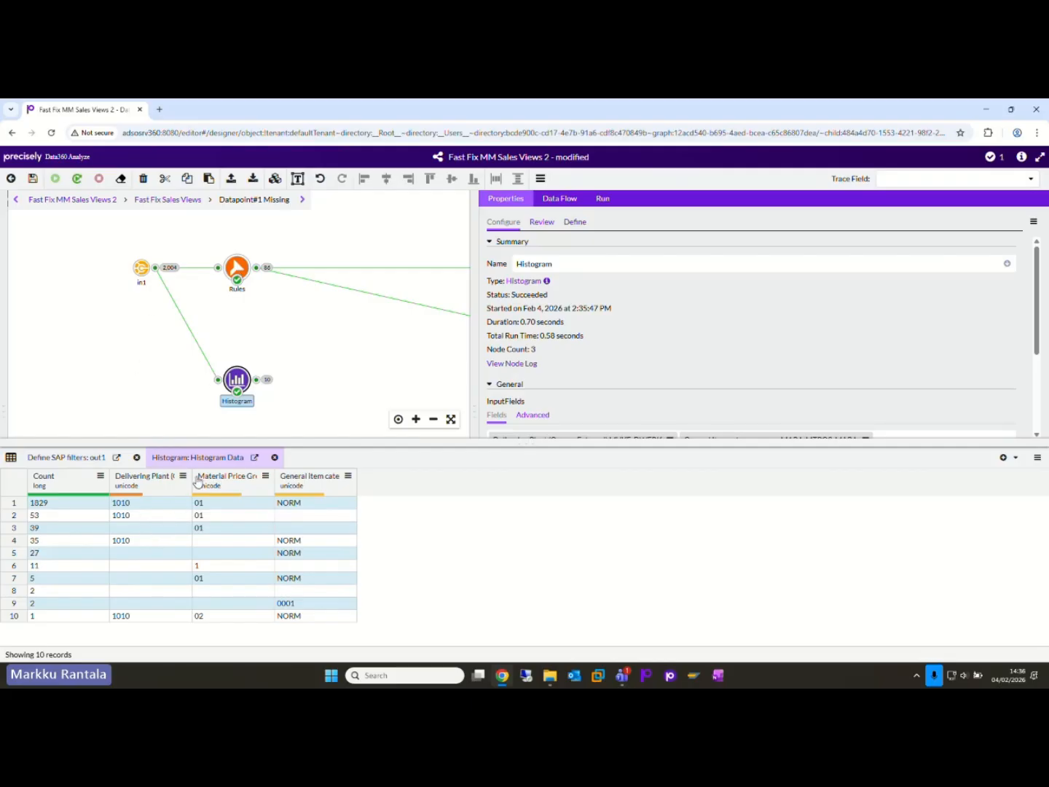
pyautogui.moveTo(191, 475); pyautogui.dragTo(268, 476)
pyautogui.click(138, 532)
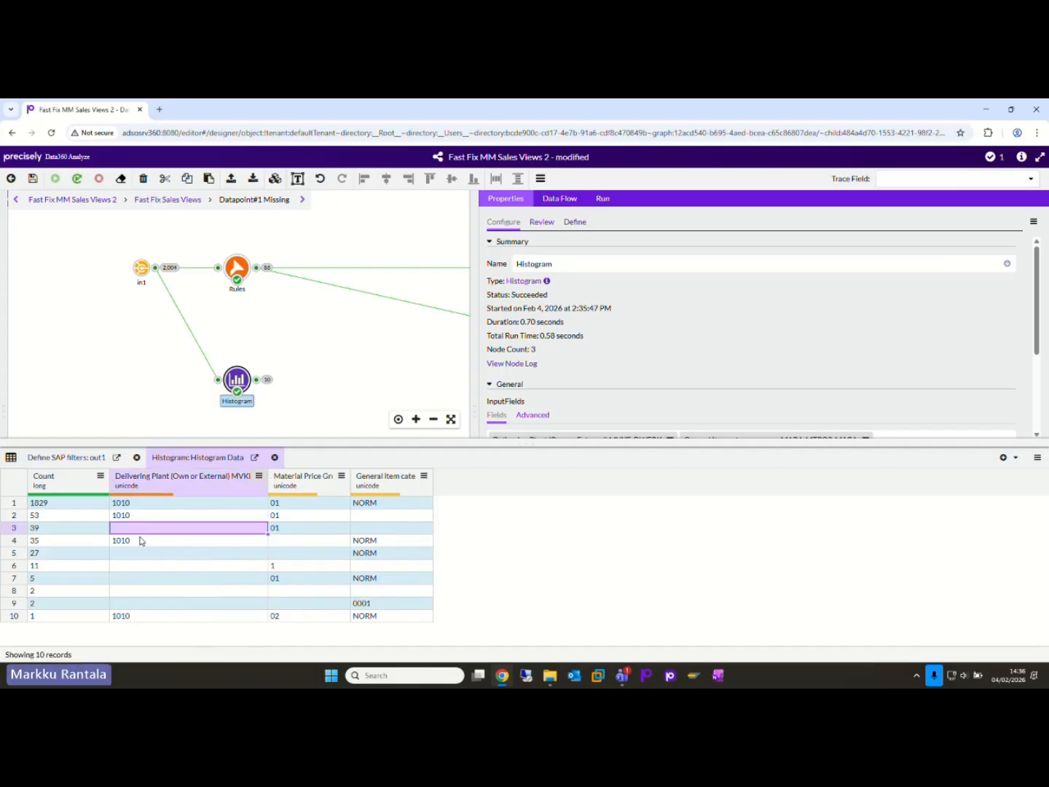
pyautogui.moveTo(140, 558); pyautogui.dragTo(135, 606)
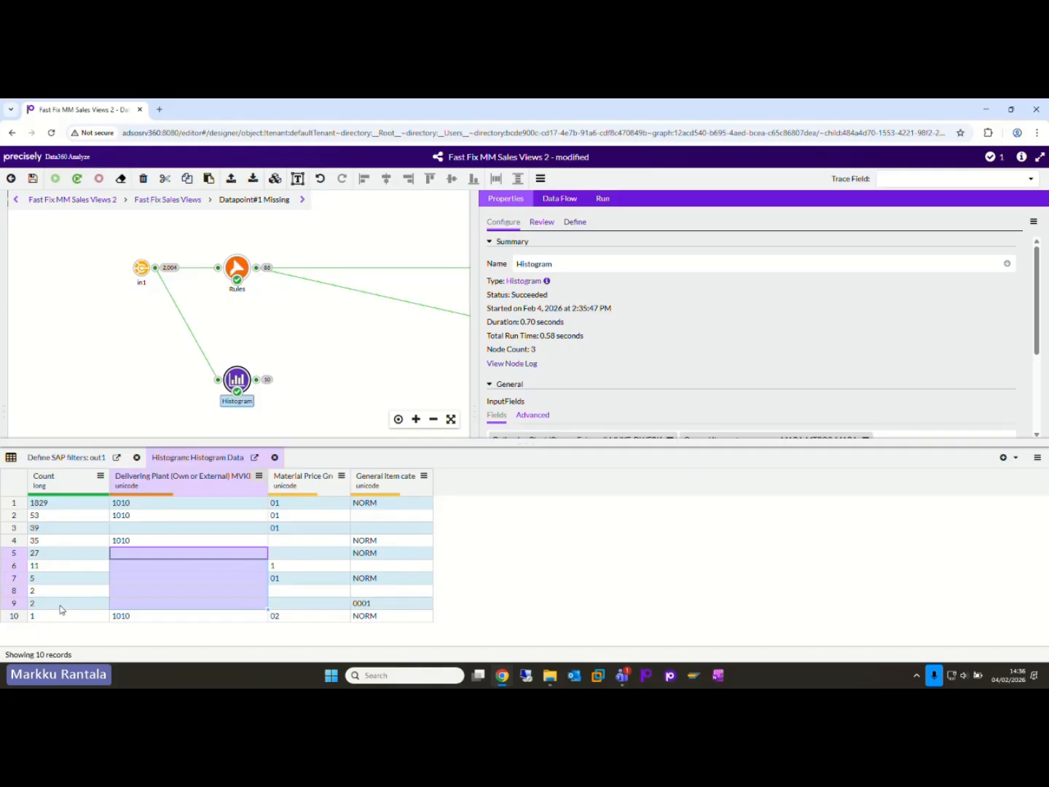
pyautogui.moveTo(72, 508); pyautogui.dragTo(362, 507)
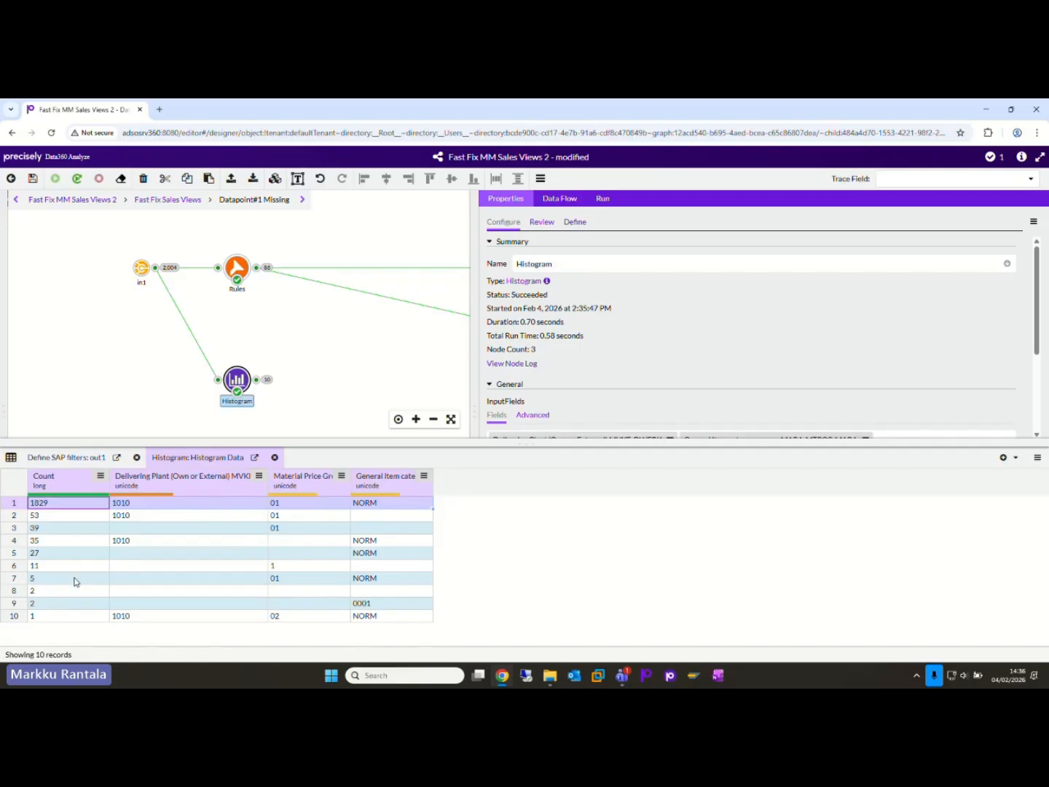
pyautogui.moveTo(62, 604); pyautogui.dragTo(70, 528)
pyautogui.click(72, 528)
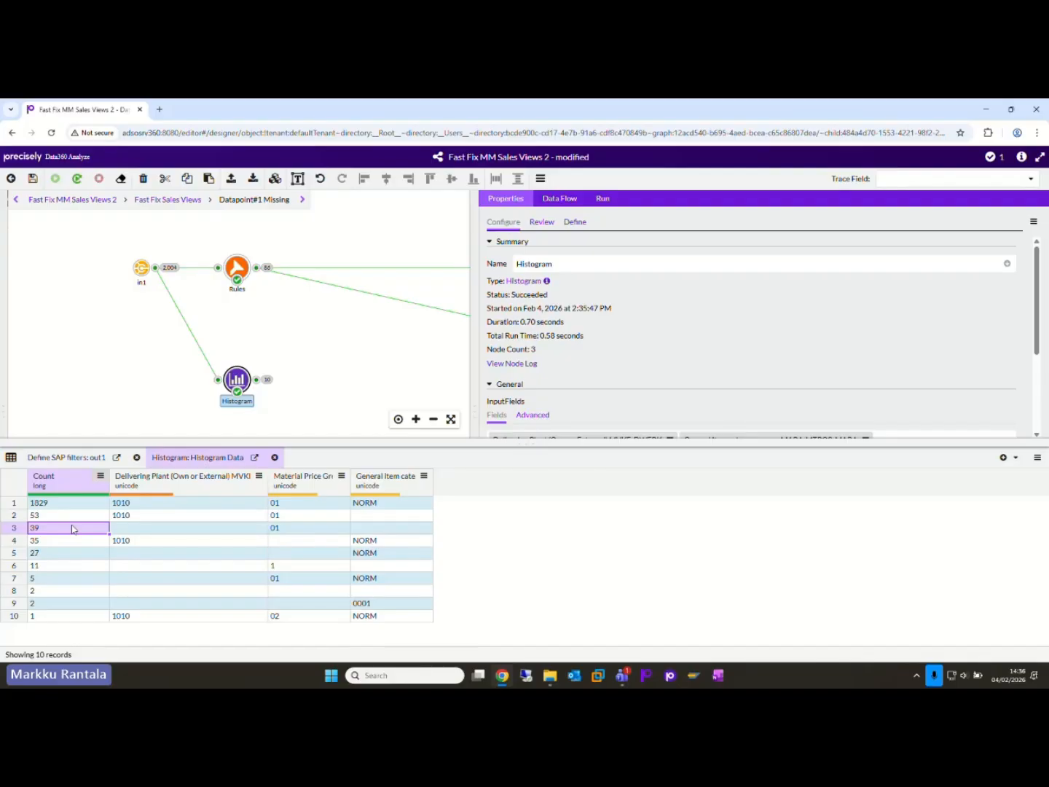
pyautogui.doubleClick(352, 479)
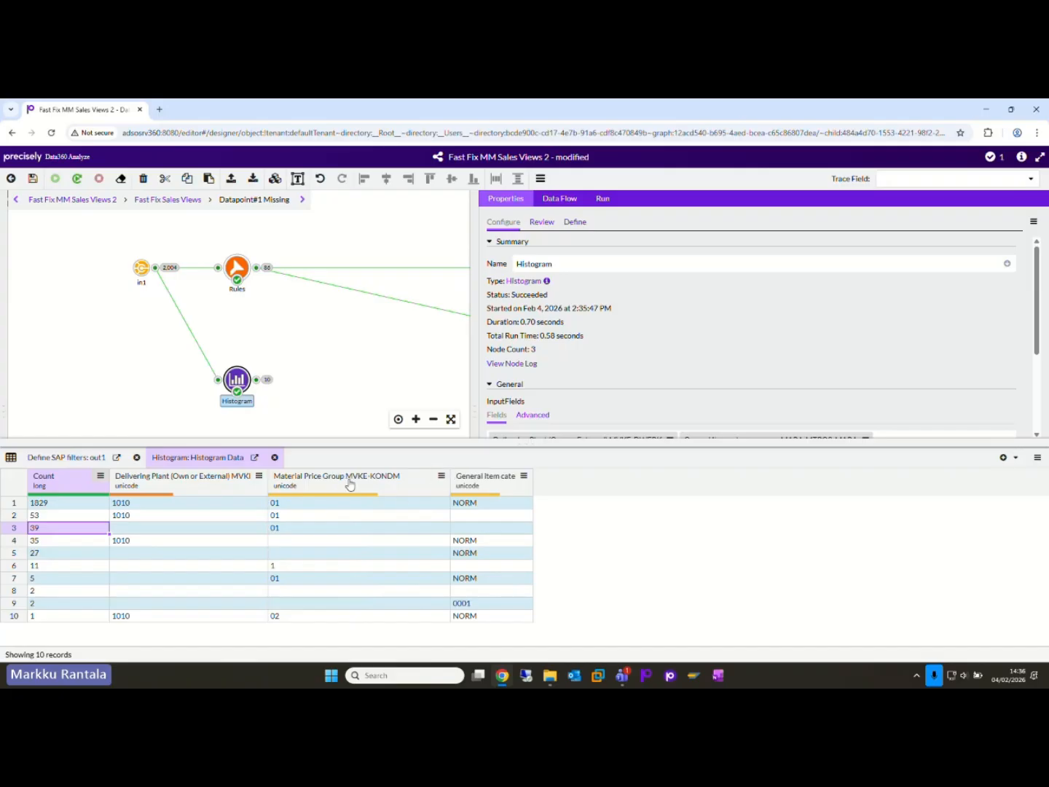
pyautogui.click(197, 543)
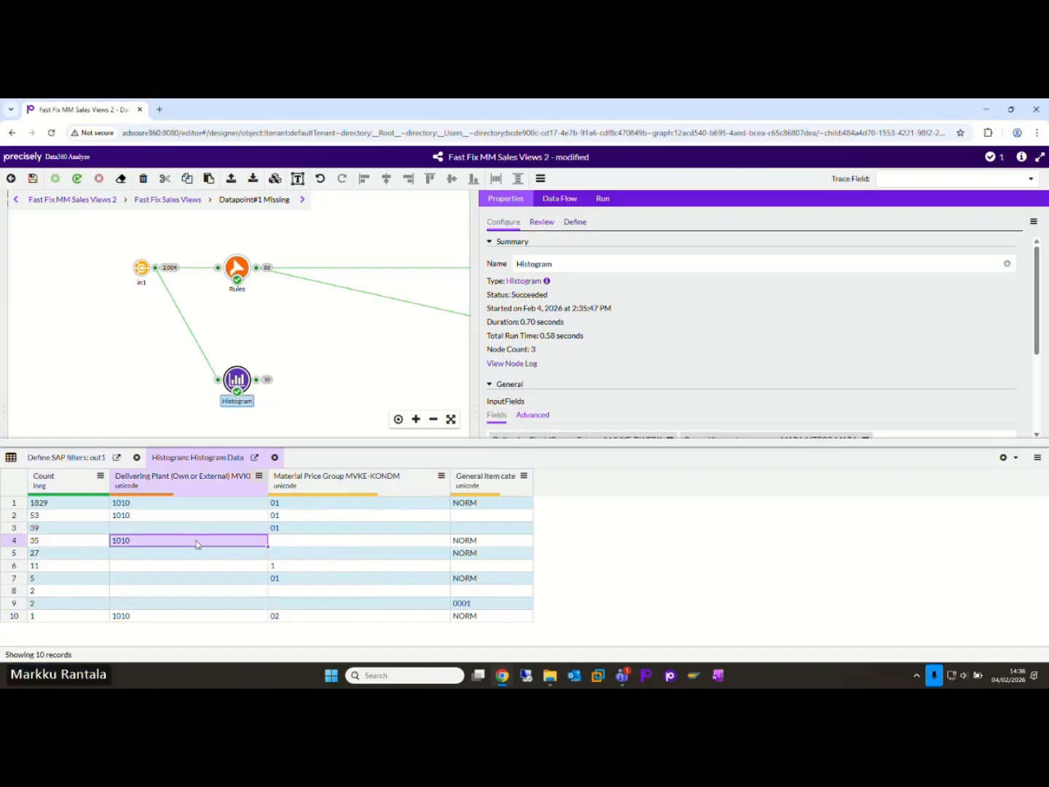
pyautogui.click(286, 542)
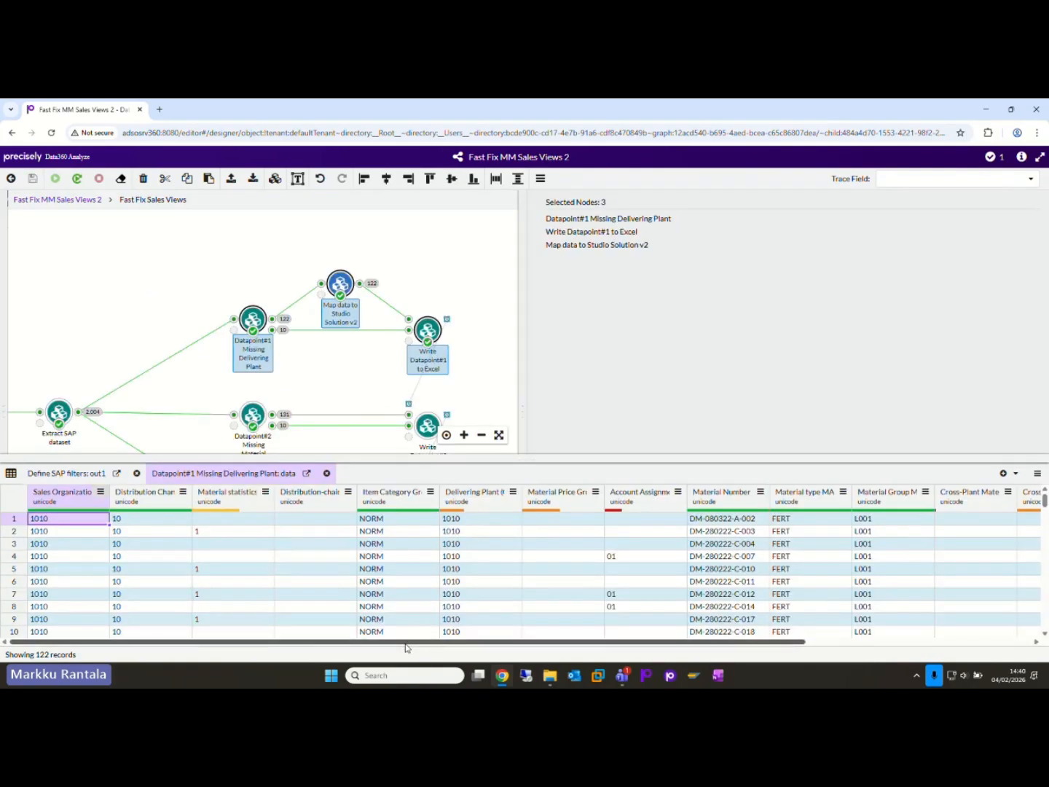
# Step: Review the remaining columns of the Datapoint#1 Missing Delivering Plant data, and view the Map data to Studio Solution v2 output
pyautogui.moveTo(405, 643); pyautogui.dragTo(749, 623)
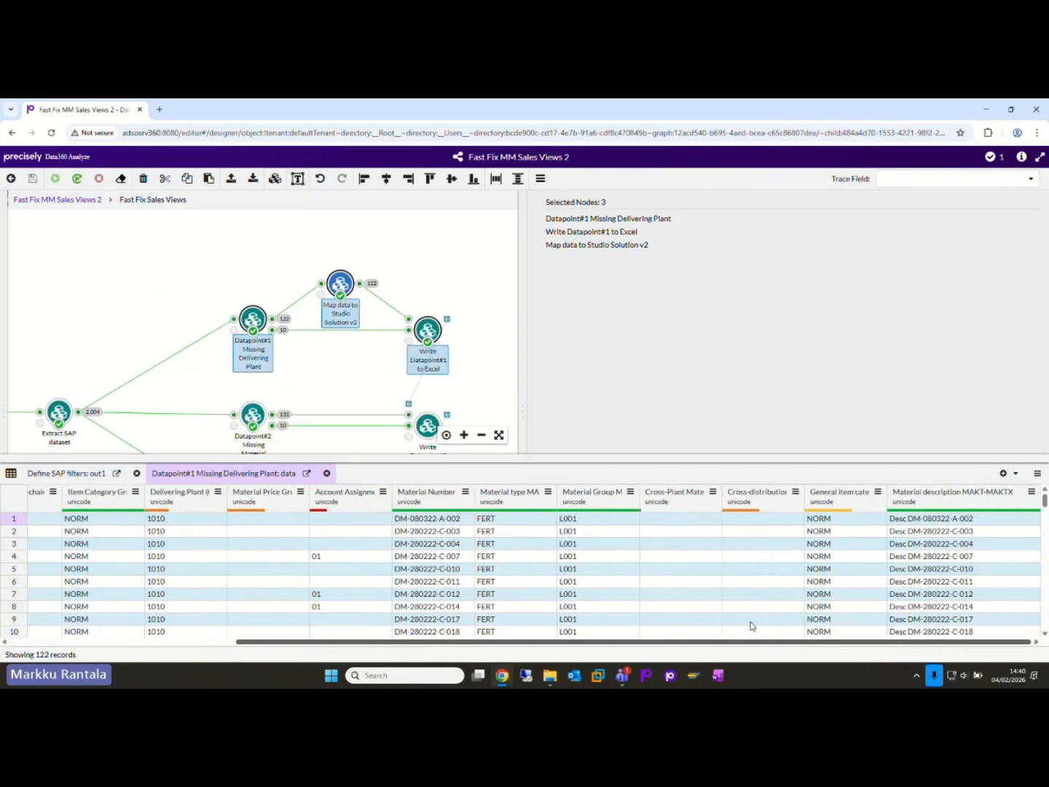
pyautogui.click(361, 285)
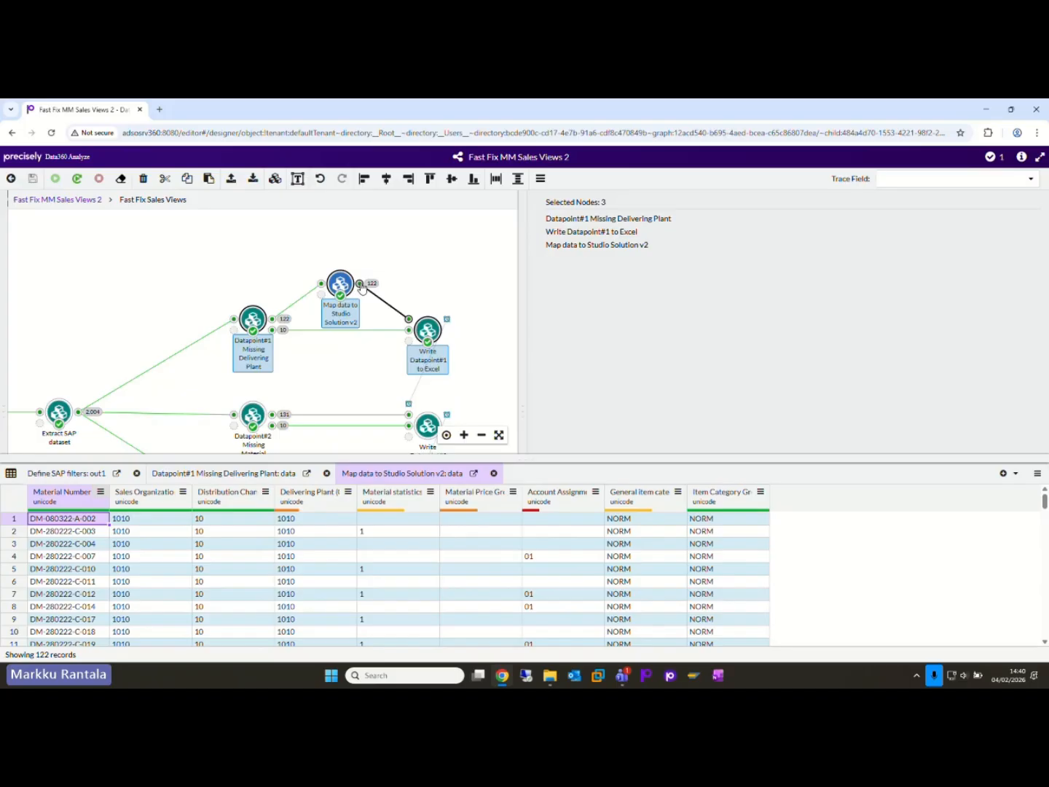
pyautogui.click(368, 391)
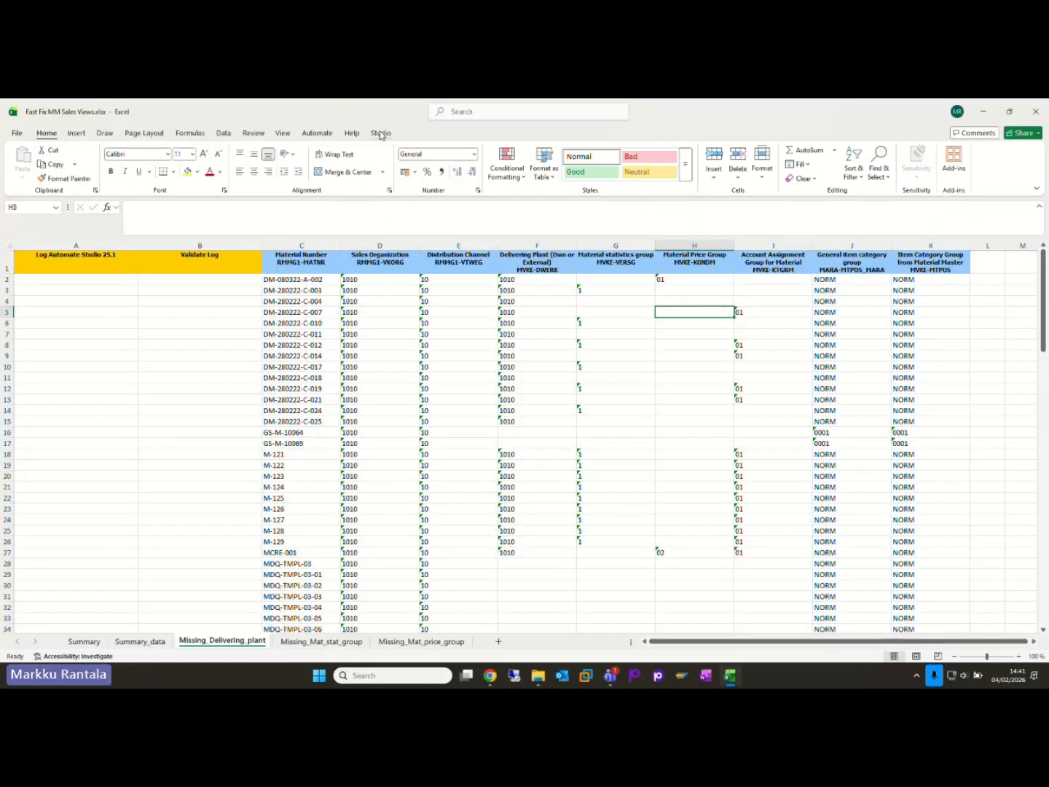
# Step: In Excel, log on to Automate Studio and connect to SAP with the saved auto logon credentials
pyautogui.click(381, 133)
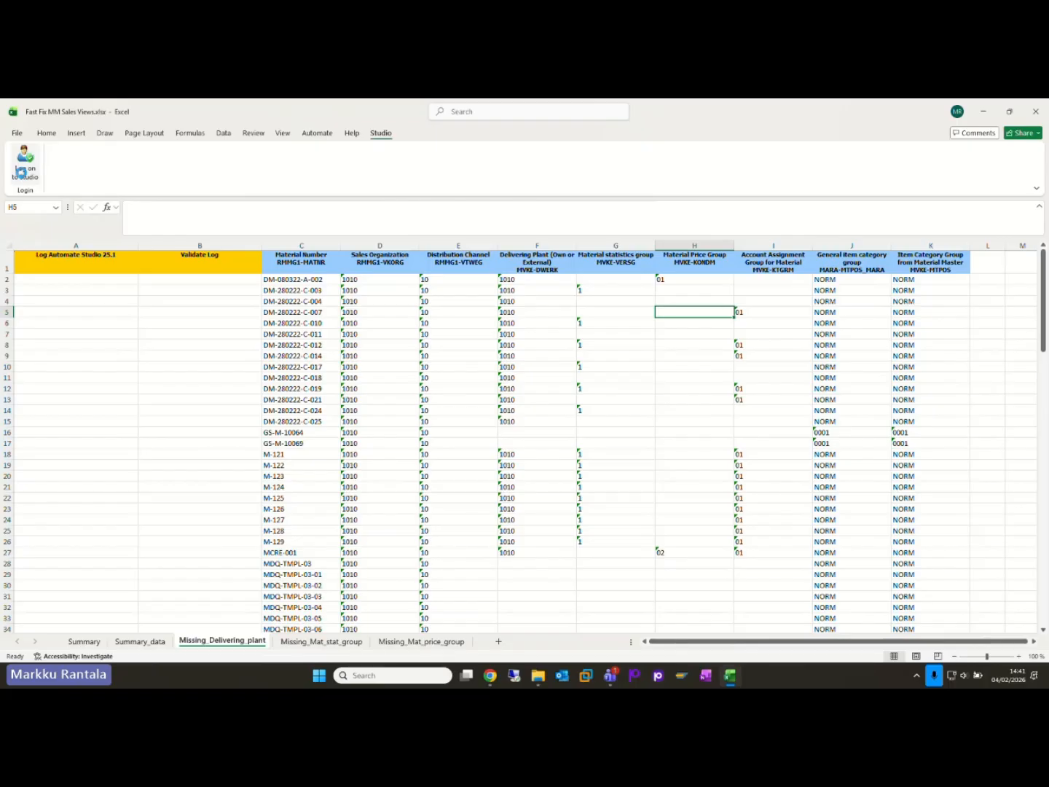
pyautogui.click(23, 172)
pyautogui.click(73, 162)
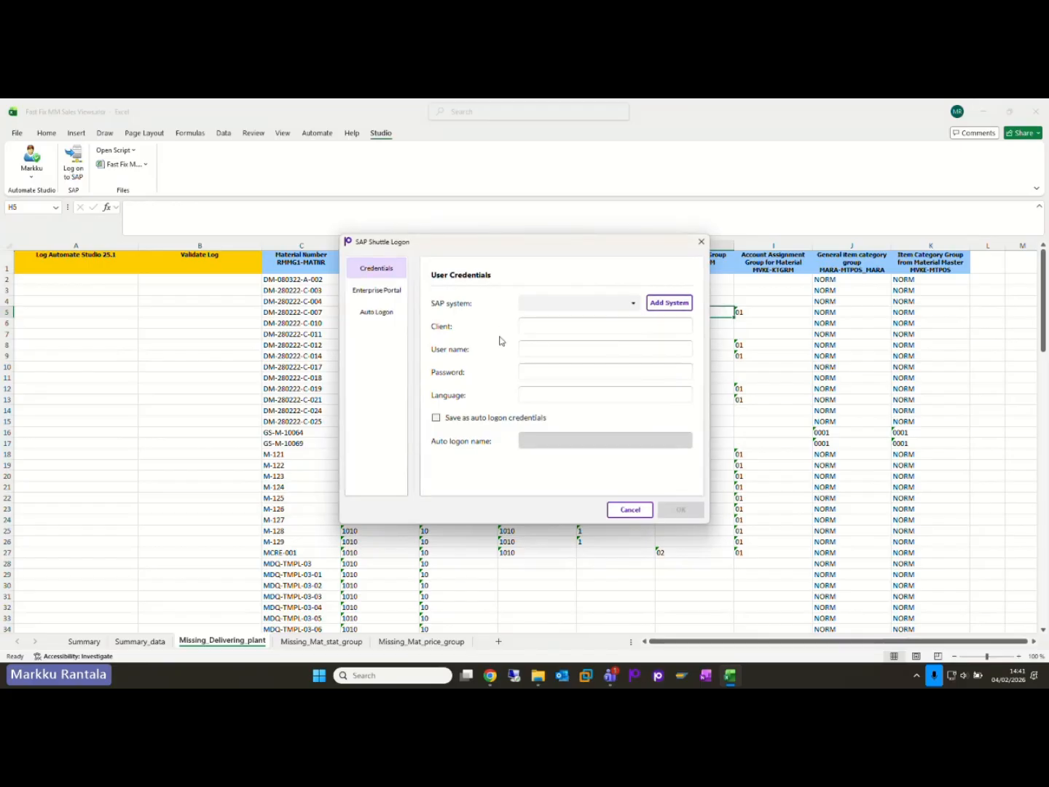
pyautogui.click(382, 318)
pyautogui.click(683, 512)
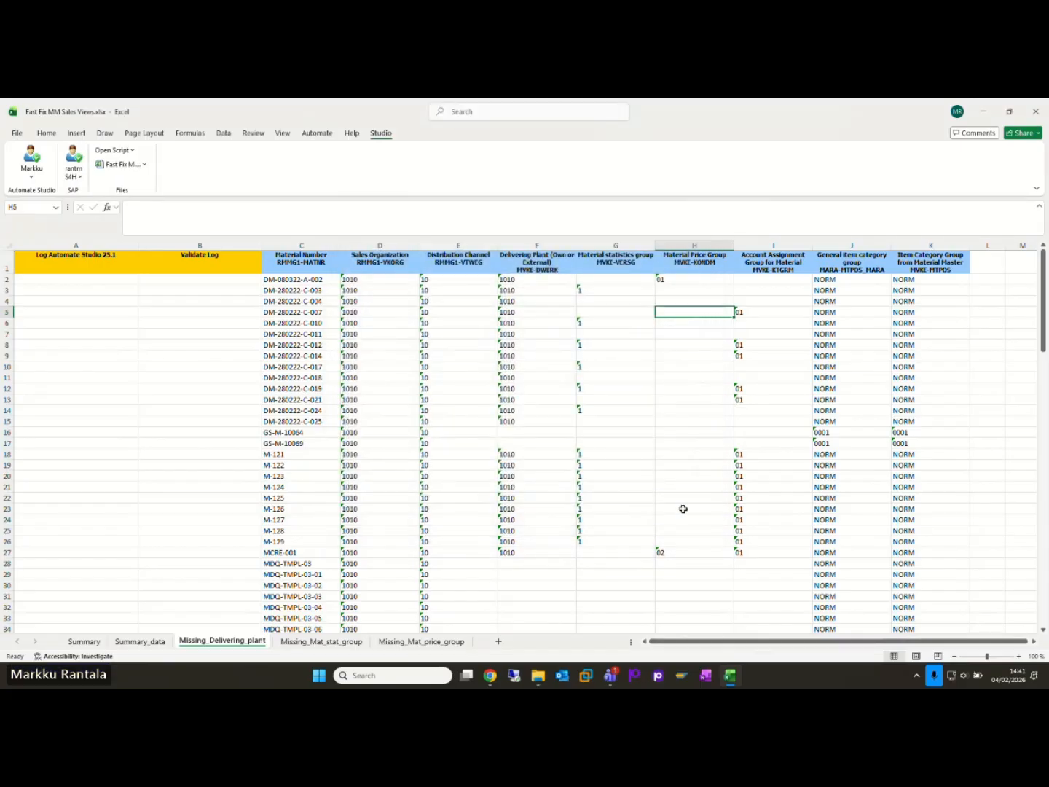
# Step: Open a recently used Studio script file for the Missing_Delivering_plant worksheet
pyautogui.click(109, 151)
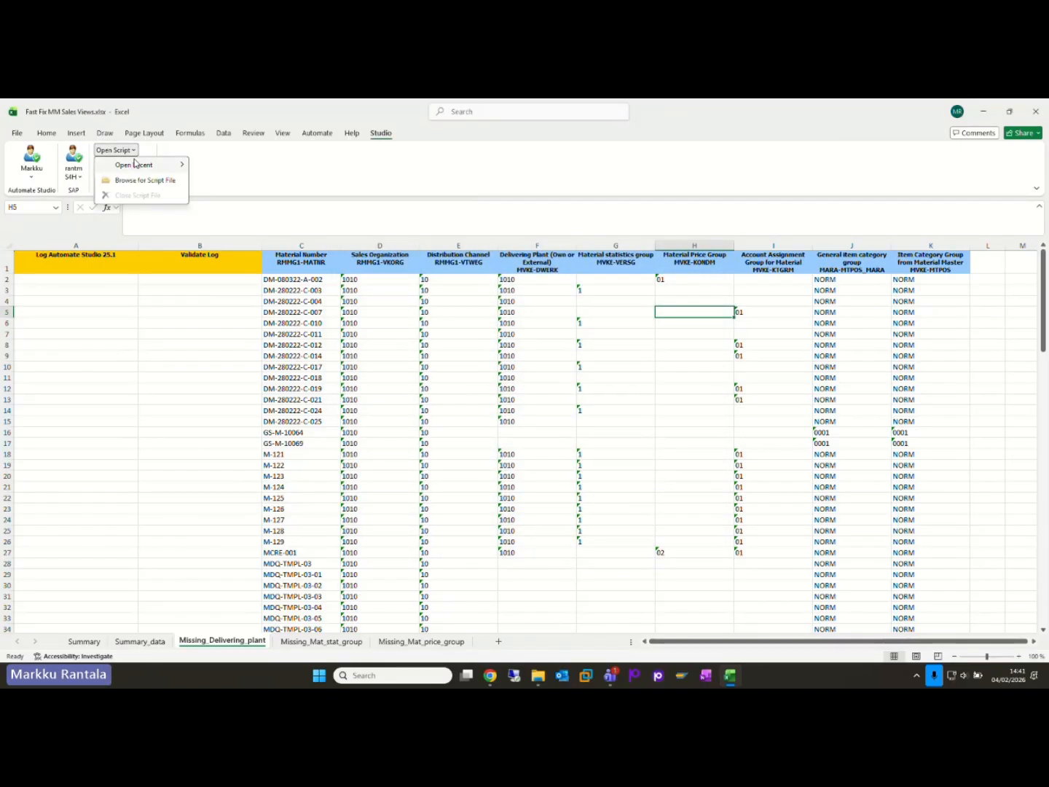
pyautogui.moveTo(139, 164)
pyautogui.click(266, 167)
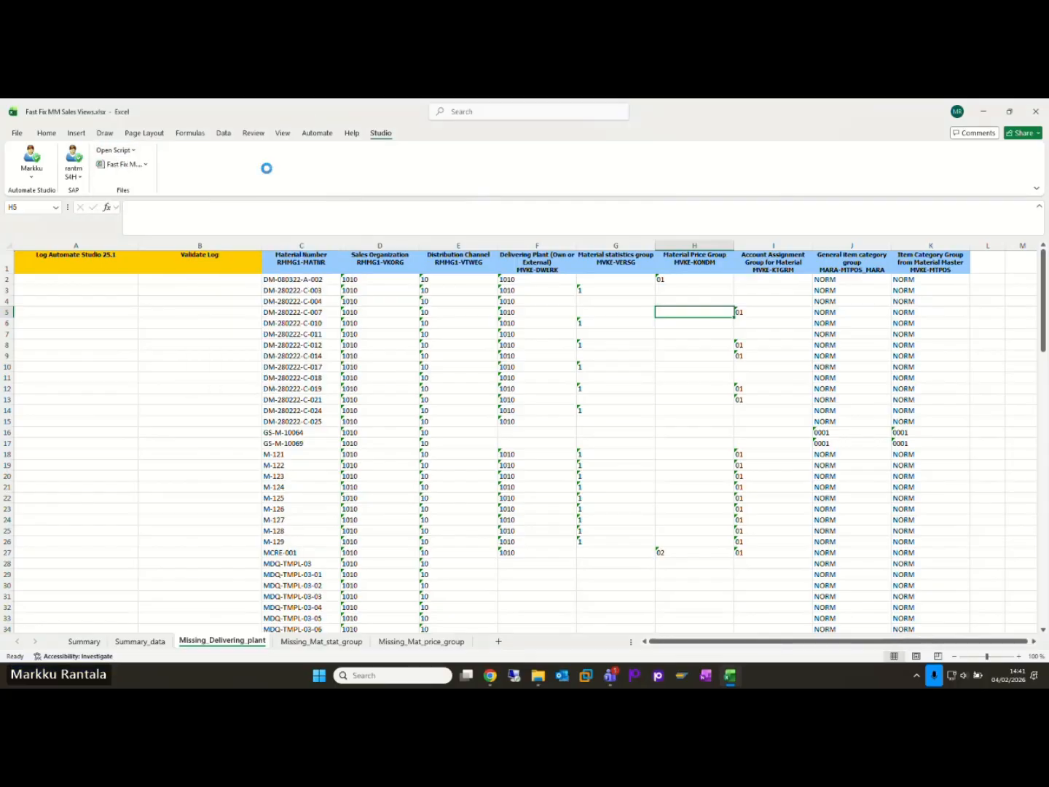